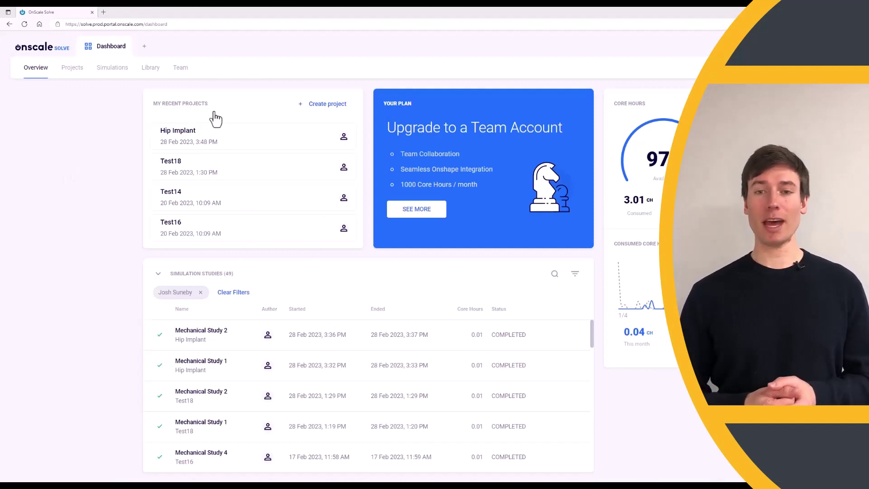
- Create the 'Wind Turbine Blade' project and stage TurbineBlade.stp from the computer for CAD import
{"action": "left_click", "coordinate": [322, 105]}
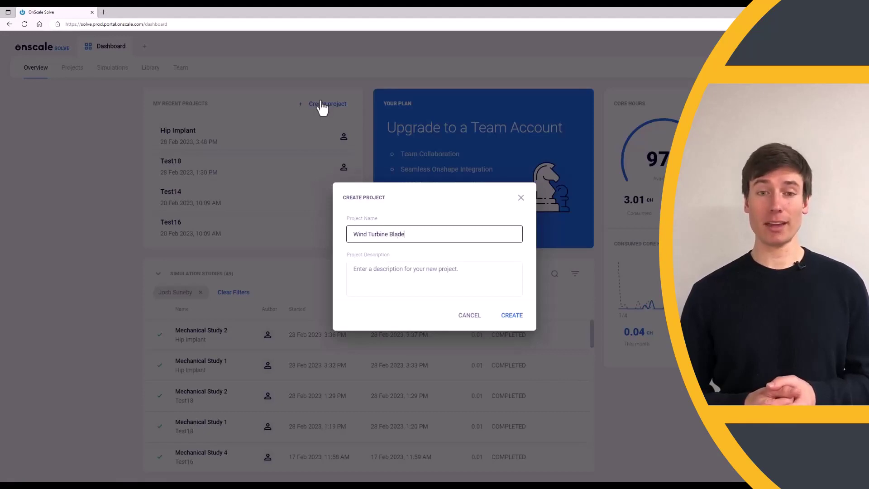
{"action": "key", "text": "Return"}
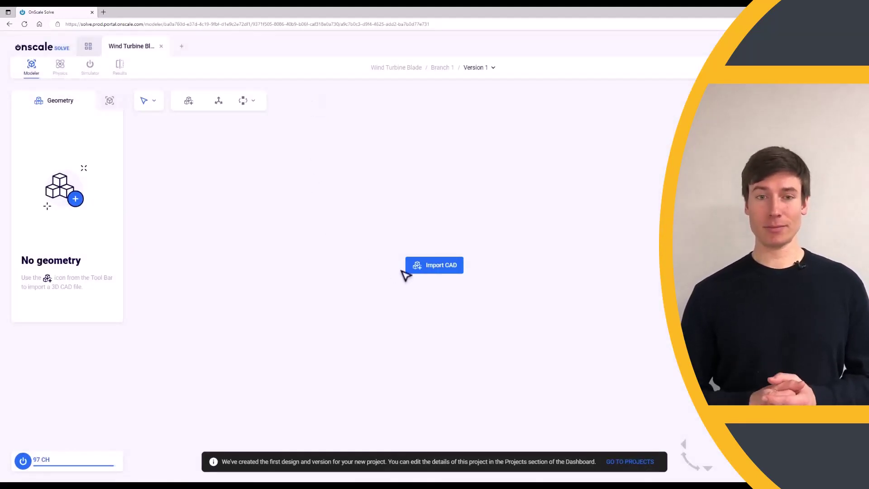
{"action": "left_click", "coordinate": [423, 268]}
{"action": "left_click", "coordinate": [387, 119]}
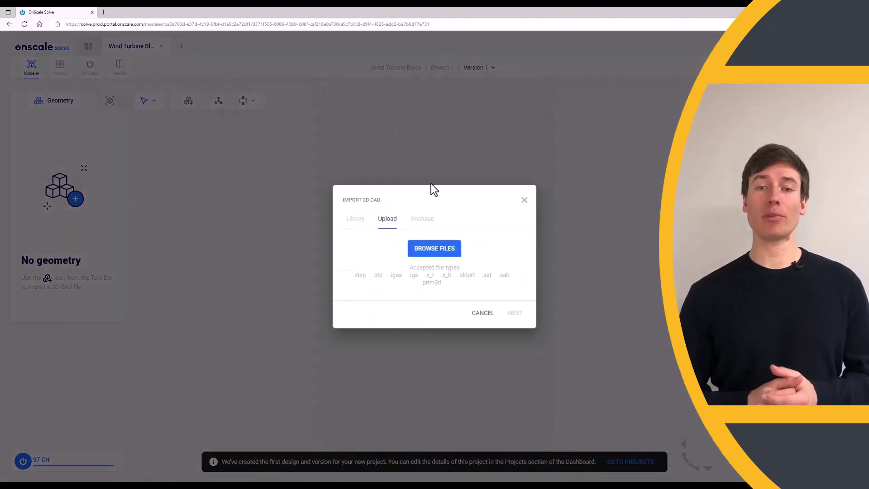
{"action": "left_click", "coordinate": [434, 248]}
{"action": "left_click", "coordinate": [86, 56]}
{"action": "left_click", "coordinate": [263, 193]}
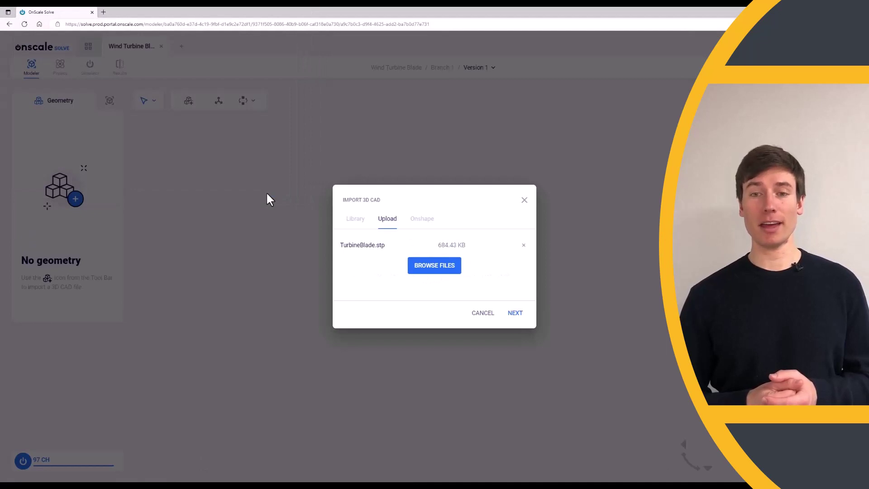
{"action": "left_click", "coordinate": [508, 314]}
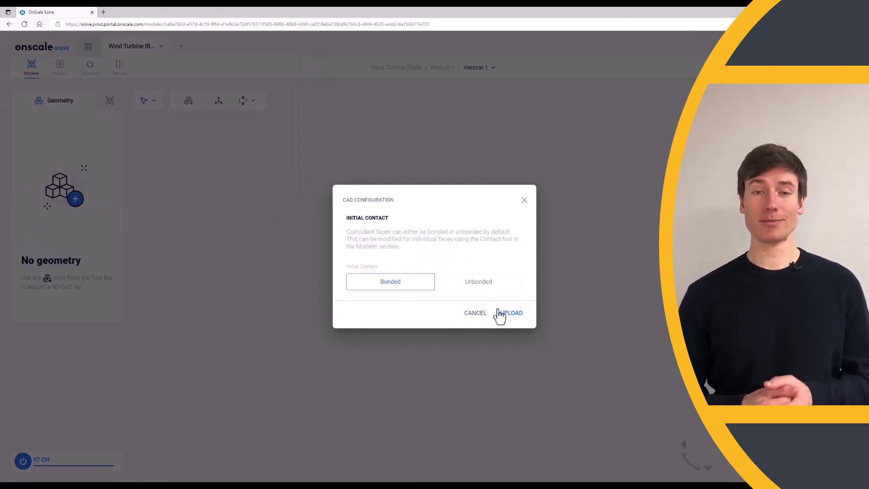
- Upload TurbineBlade.stp with Bonded contact and orbit to inspect the loaded blade
{"action": "left_click", "coordinate": [510, 313]}
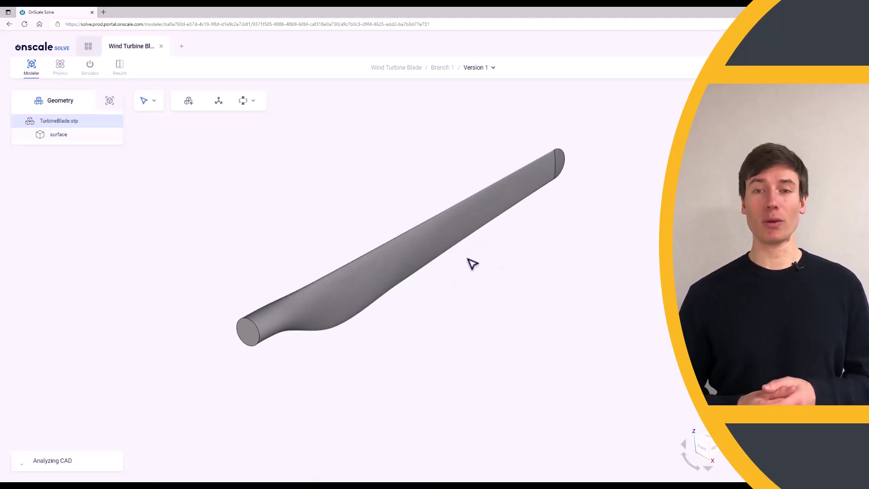
{"action": "left_click_drag", "start_coordinate": [471, 263], "coordinate": [476, 260]}
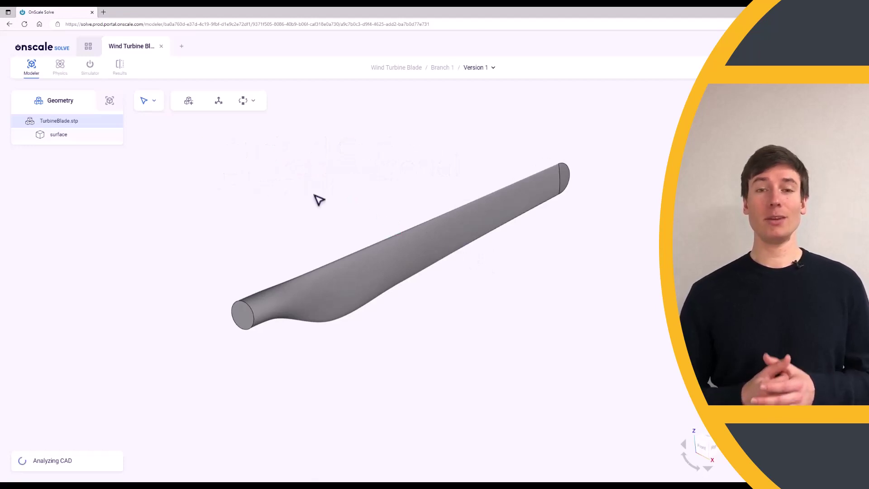
- Assign the blade surface a new Carbon Fiber material: density 2000, Poisson's ratio 0.27, Young's modulus 500e9
{"action": "left_click", "coordinate": [68, 136]}
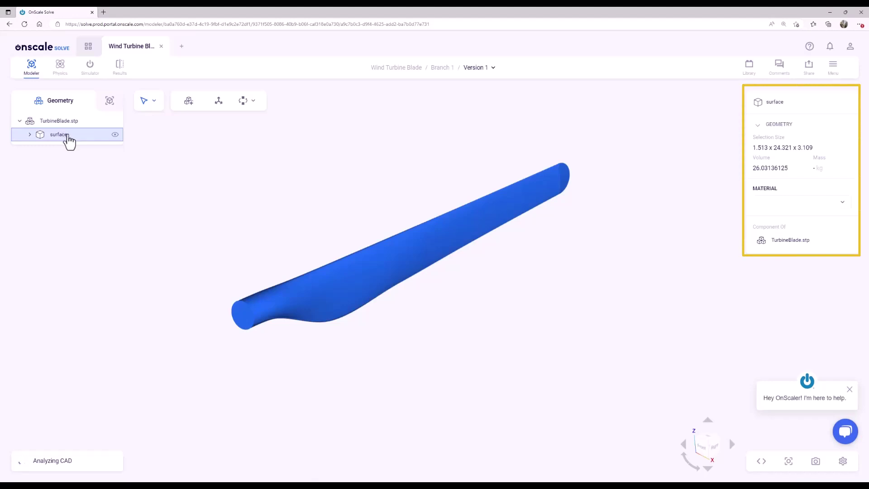
{"action": "left_click", "coordinate": [814, 207]}
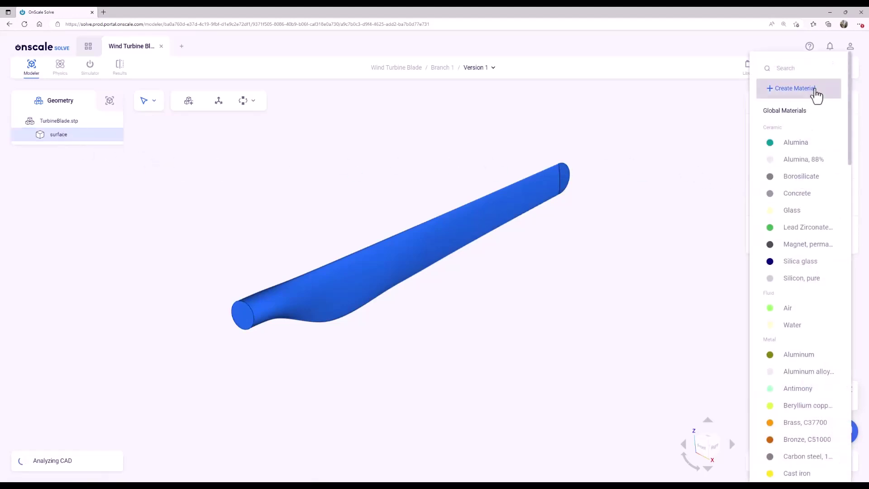
{"action": "left_click", "coordinate": [819, 92]}
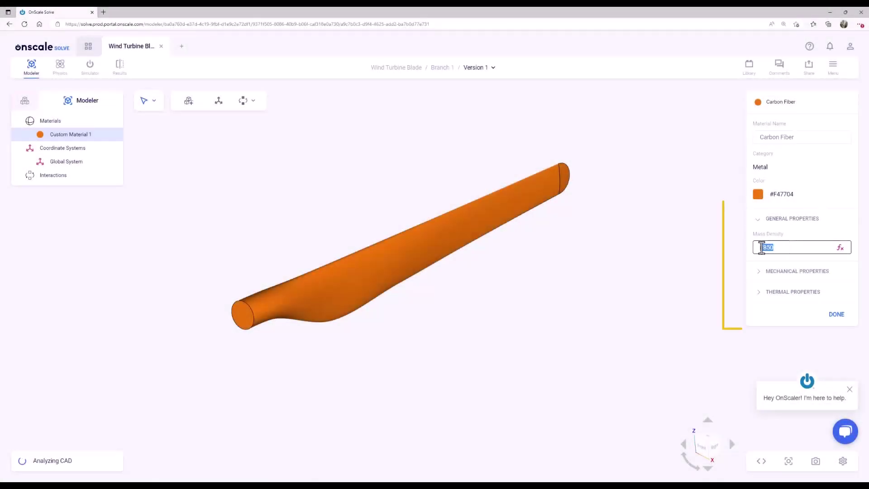
{"action": "key", "text": "BackSpace"}
{"action": "type", "text": "2000"}
{"action": "left_click", "coordinate": [794, 272]}
{"action": "left_click", "coordinate": [767, 299]}
{"action": "type", "text": "0.27"}
{"action": "double_click", "coordinate": [819, 297]}
{"action": "type", "text": "500e9"}
{"action": "left_click", "coordinate": [837, 370]}
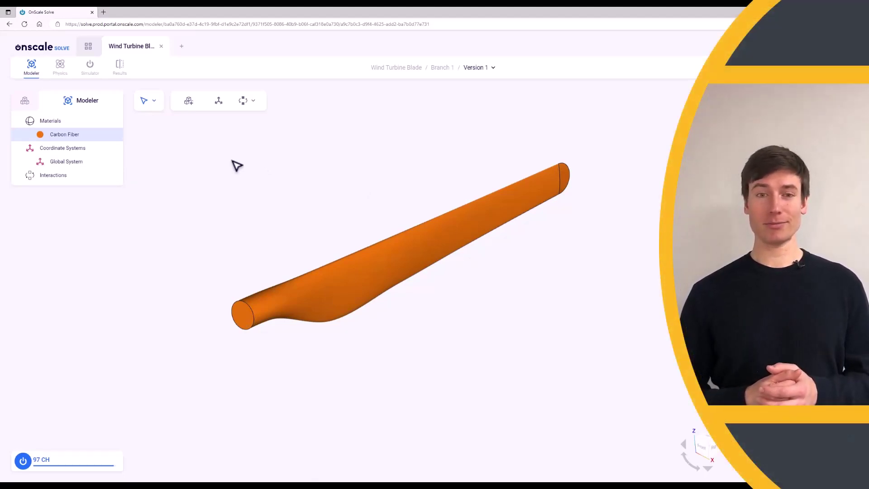
- Set the Mechanical Environment's analysis type to Modal with 10 modes
{"action": "left_click", "coordinate": [61, 67]}
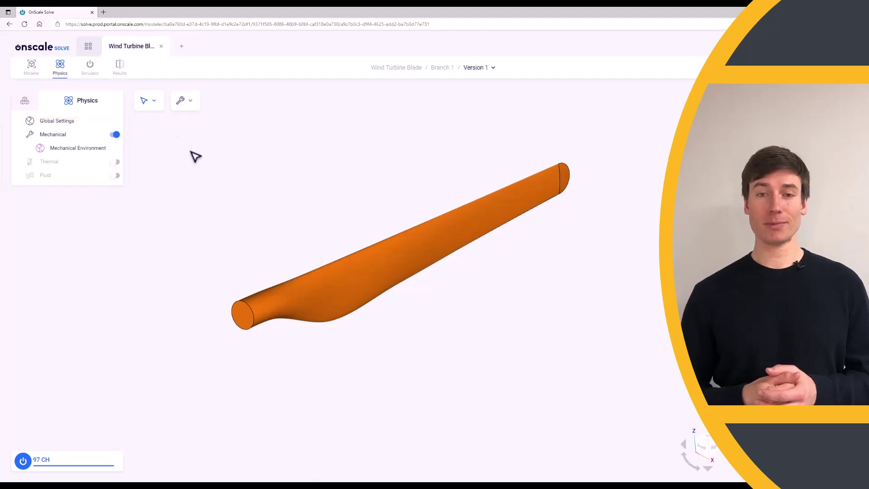
{"action": "left_click", "coordinate": [88, 151]}
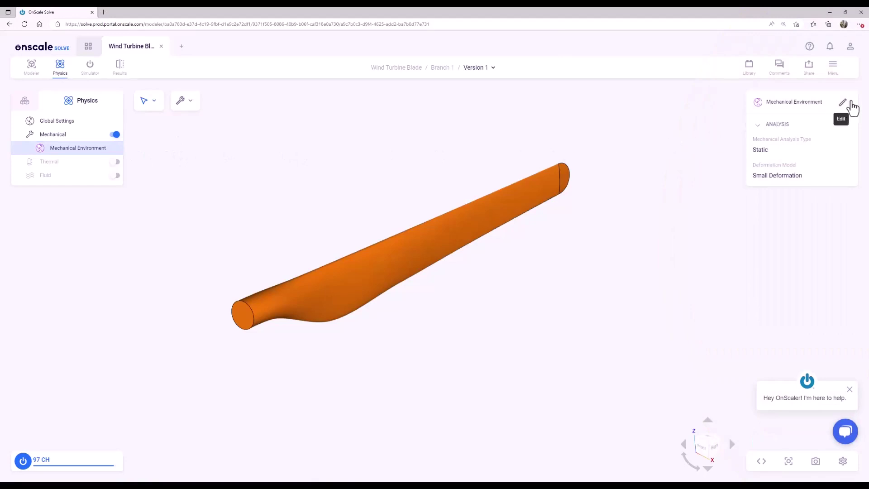
{"action": "left_click", "coordinate": [843, 104]}
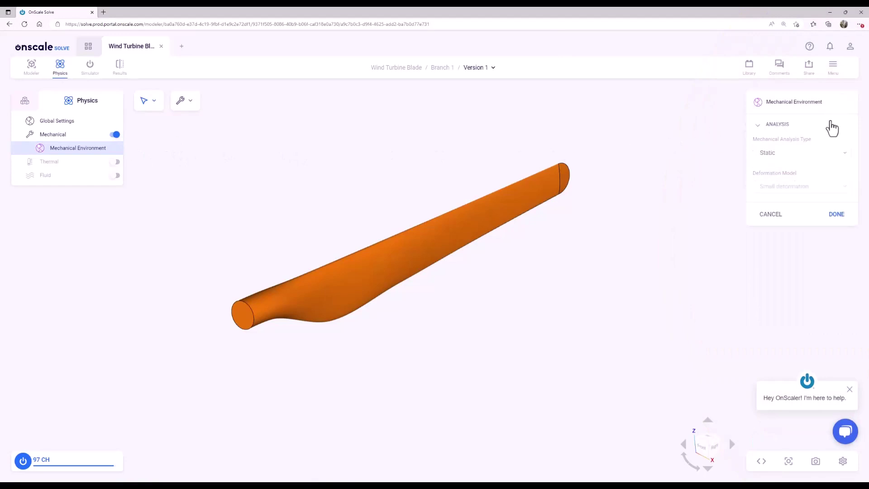
{"action": "left_click", "coordinate": [813, 154]}
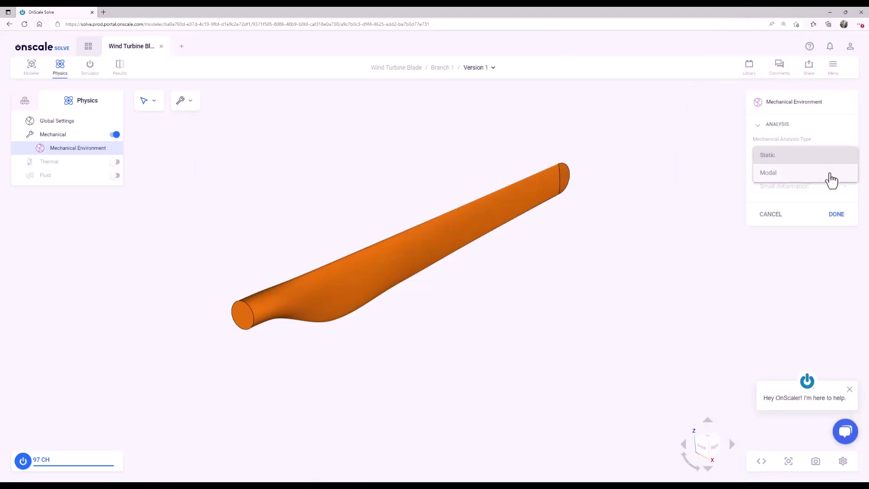
{"action": "left_click", "coordinate": [831, 173]}
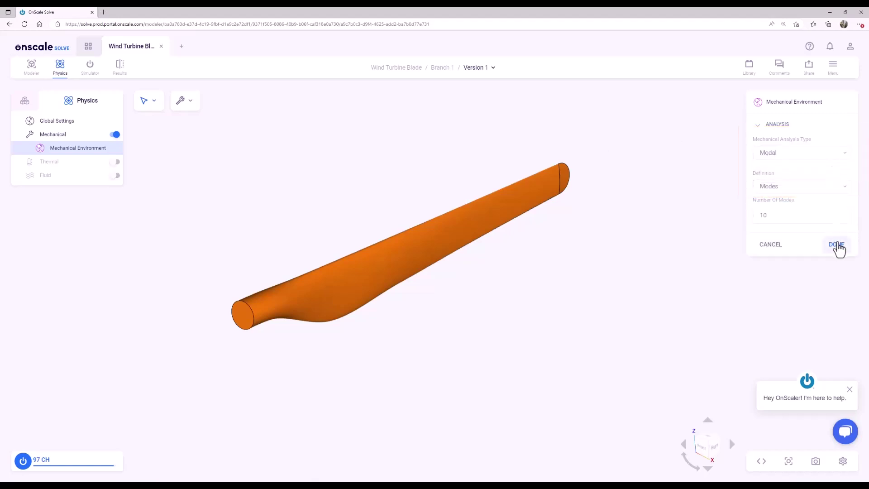
{"action": "left_click", "coordinate": [838, 247]}
{"action": "left_click", "coordinate": [244, 152]}
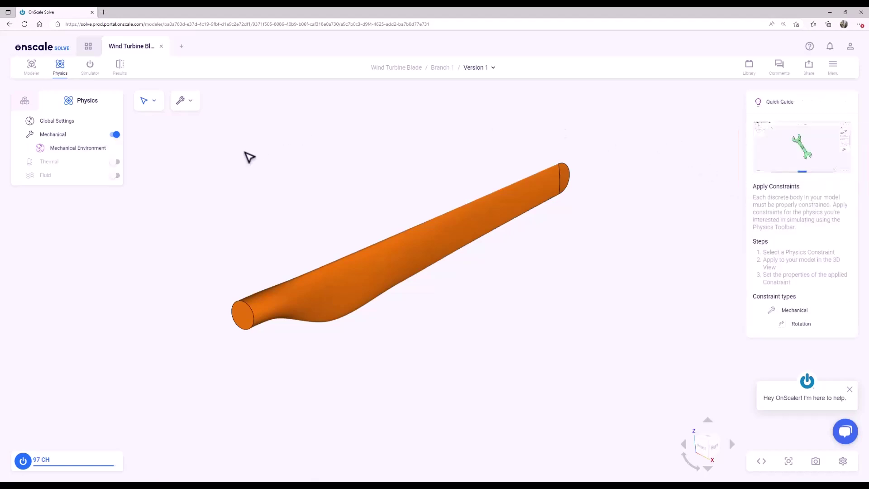
- Add a Restraint constraint fixing the blade's root end face
{"action": "left_click", "coordinate": [196, 104]}
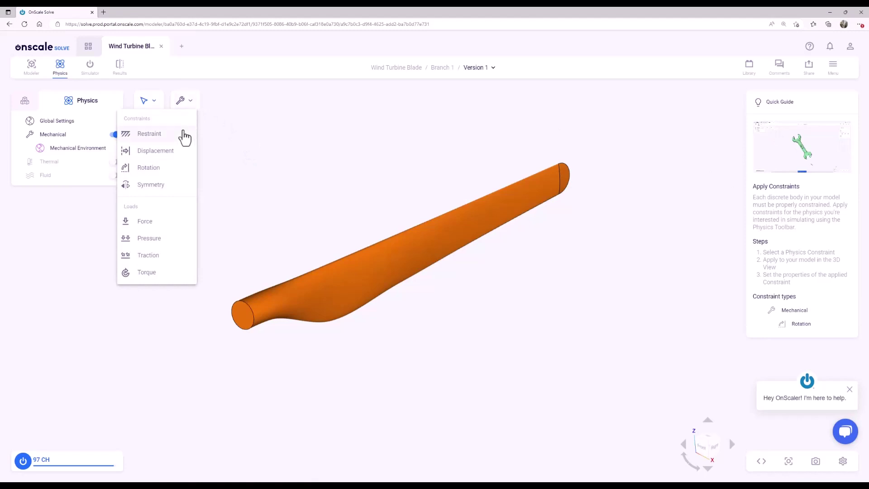
{"action": "left_click", "coordinate": [186, 133]}
{"action": "left_click", "coordinate": [249, 321]}
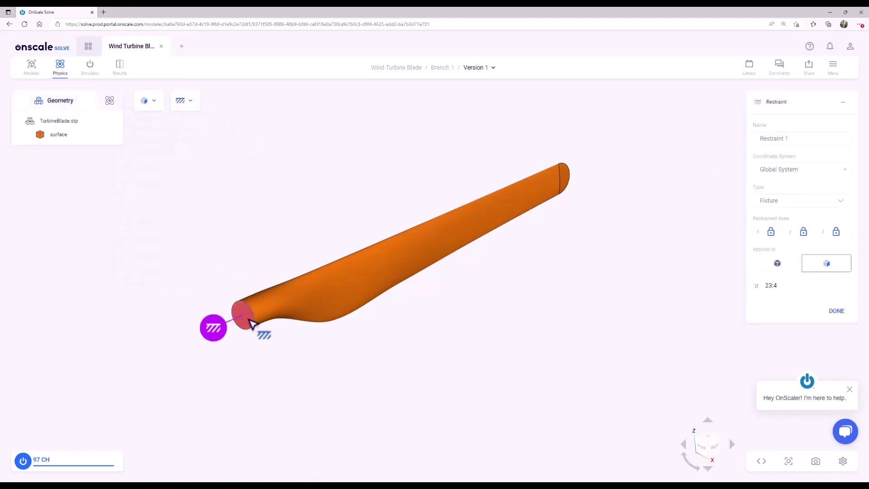
{"action": "left_click", "coordinate": [837, 313]}
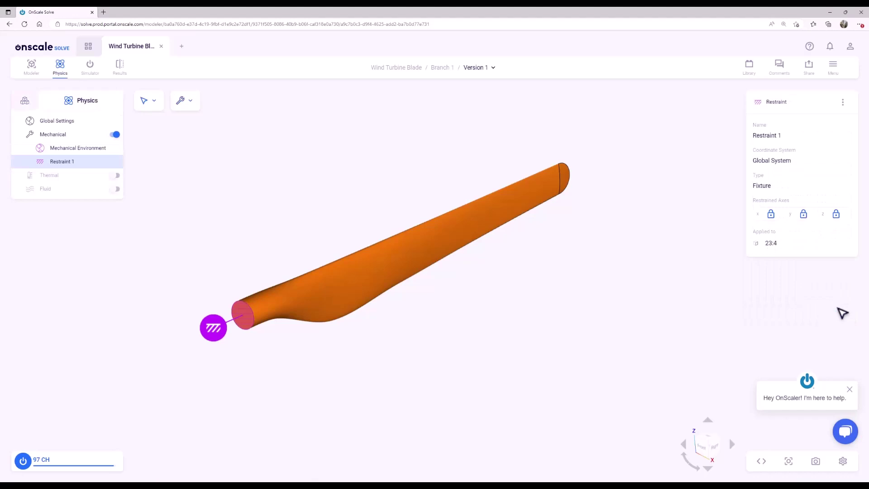
{"action": "left_click", "coordinate": [217, 160]}
{"action": "left_click", "coordinate": [87, 68]}
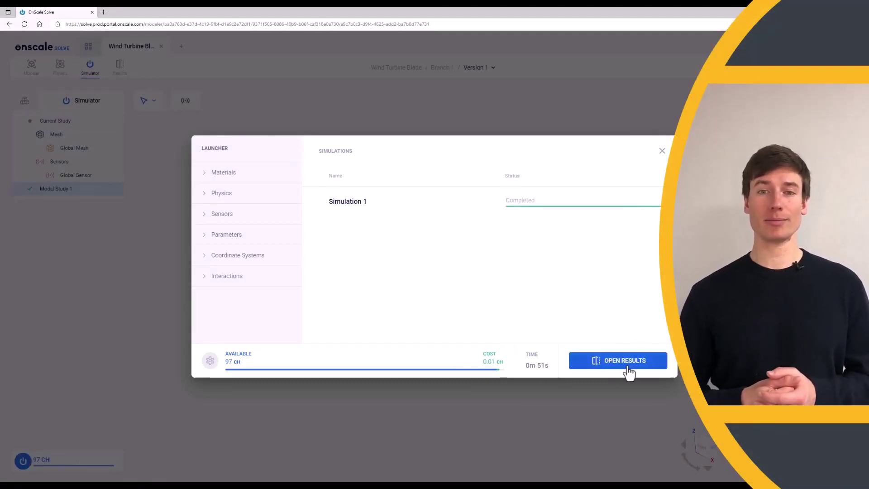
- Open the completed simulation's results, showing Mode 1 at 6.667 Hz with a 0.15 s period
{"action": "left_click", "coordinate": [629, 371]}
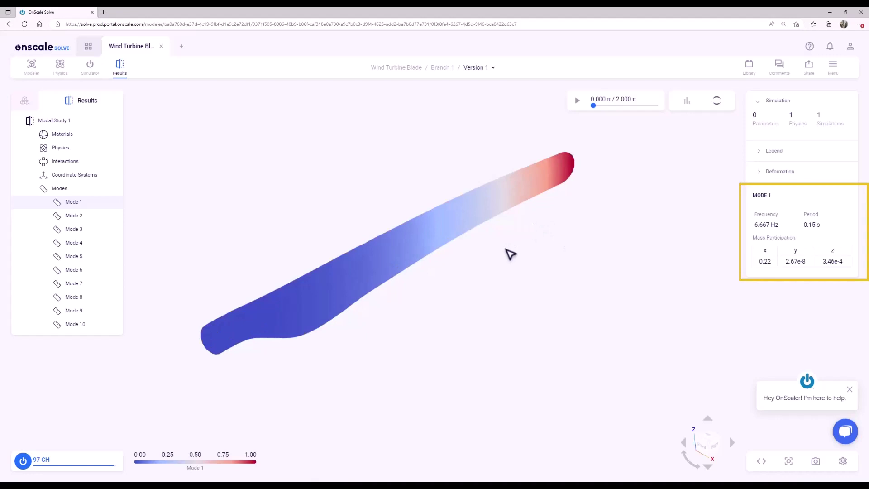
- Play the Mode 1 shape animation, then switch to Mode 2 at 14.451 Hz
{"action": "left_click", "coordinate": [577, 101]}
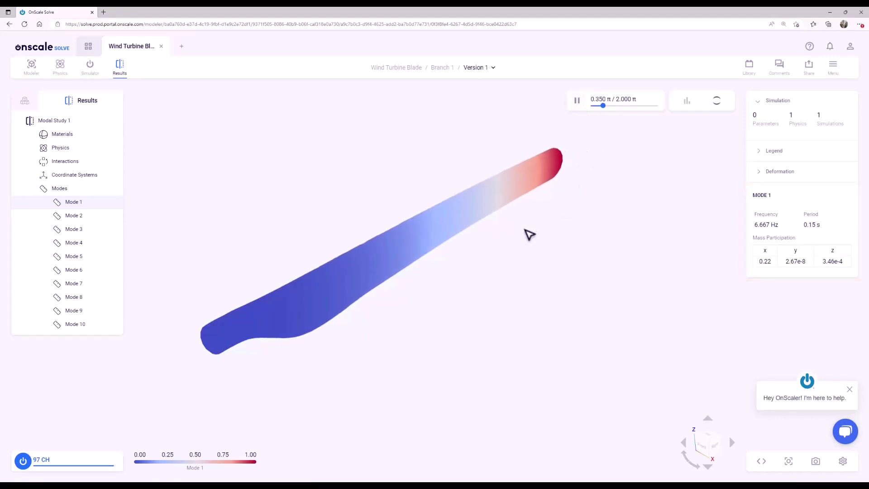
{"action": "mouse_move", "coordinate": [529, 234]}
{"action": "left_mouse_down"}
{"action": "mouse_move", "coordinate": [565, 212]}
{"action": "mouse_move", "coordinate": [569, 218]}
{"action": "mouse_move", "coordinate": [524, 234]}
{"action": "left_mouse_up"}
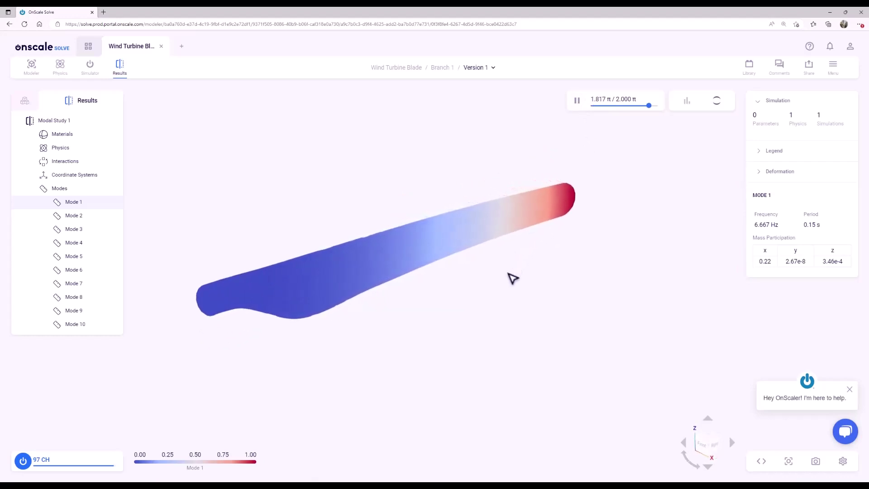
{"action": "left_click", "coordinate": [93, 217]}
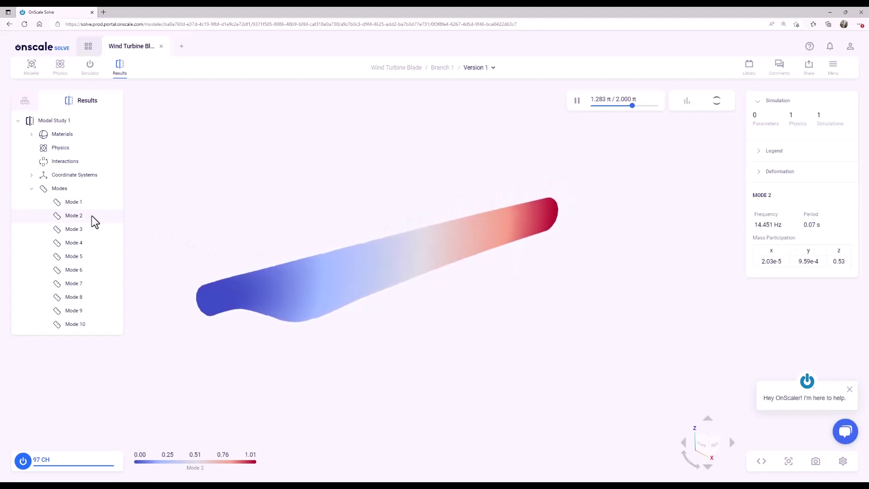
- Show Mode 3 (16.311 Hz, 0.06 s period), then switch back to animating Mode 1
{"action": "left_click", "coordinate": [103, 230]}
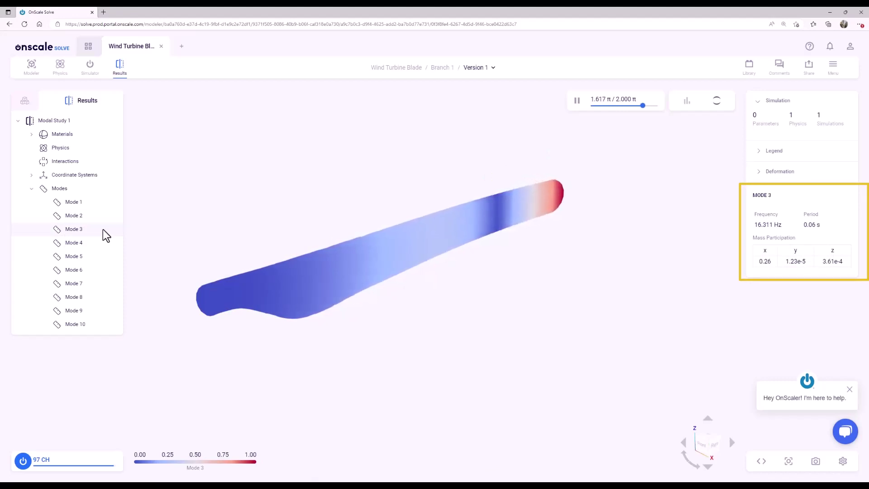
{"action": "left_click", "coordinate": [101, 205]}
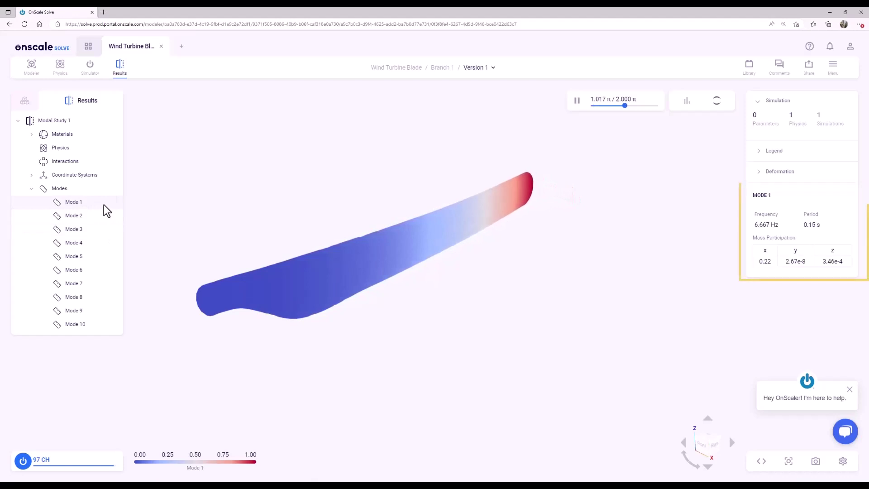